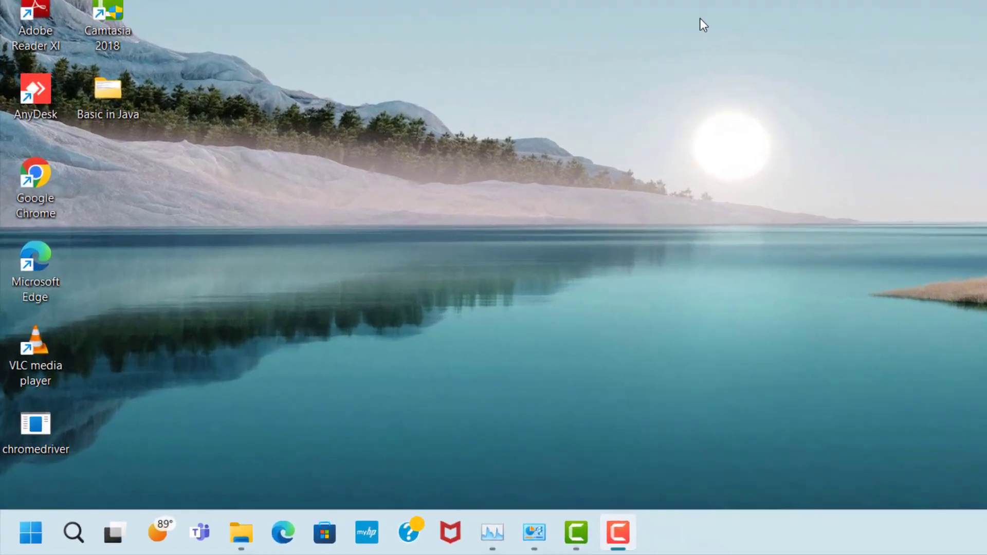
Open the roaming application data folder by running %appdata%.
key(super+r)
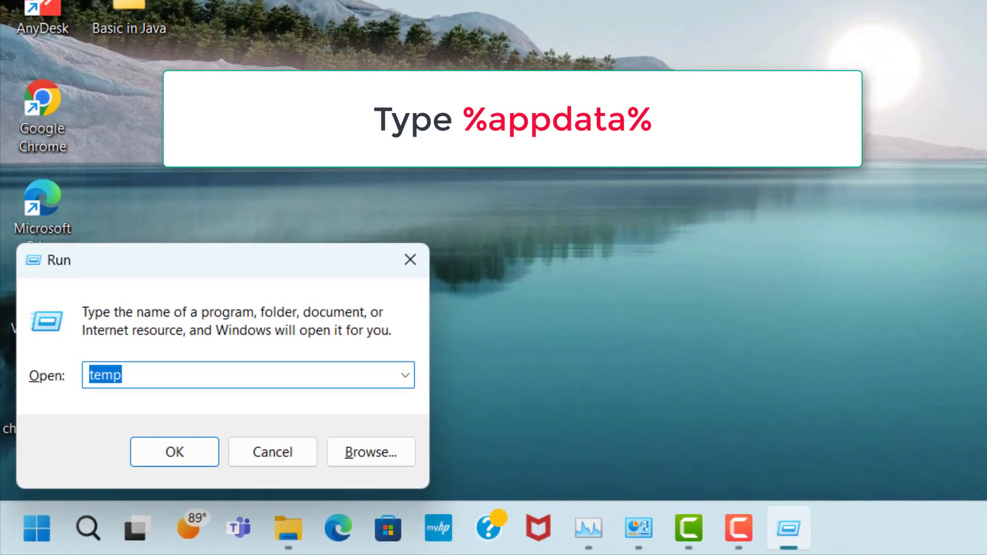
text(%appdata)
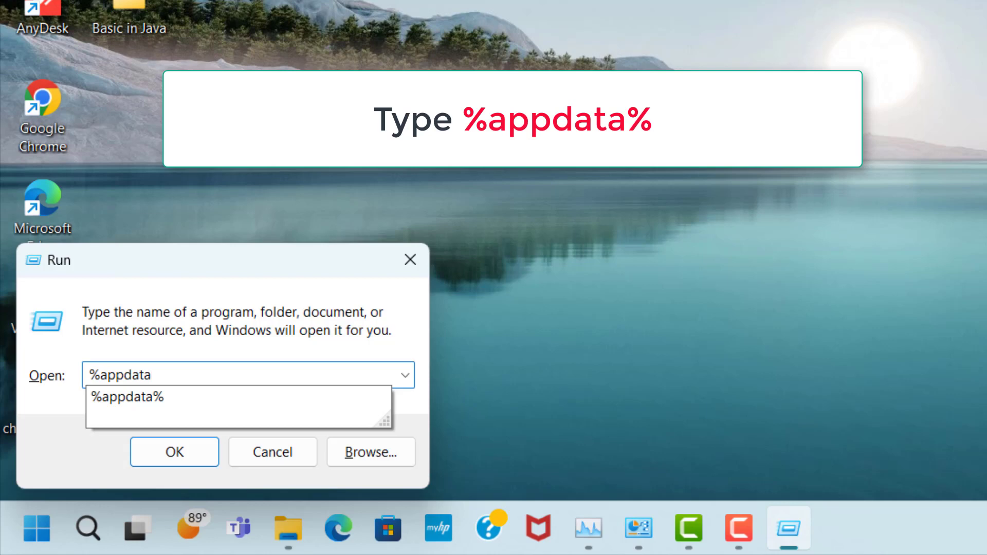
text(%)
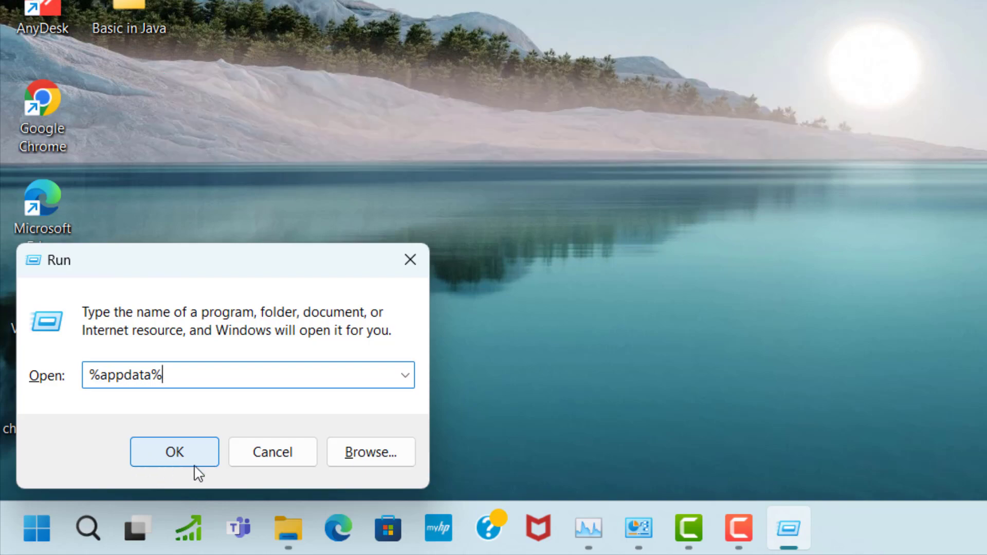
click(195, 466)
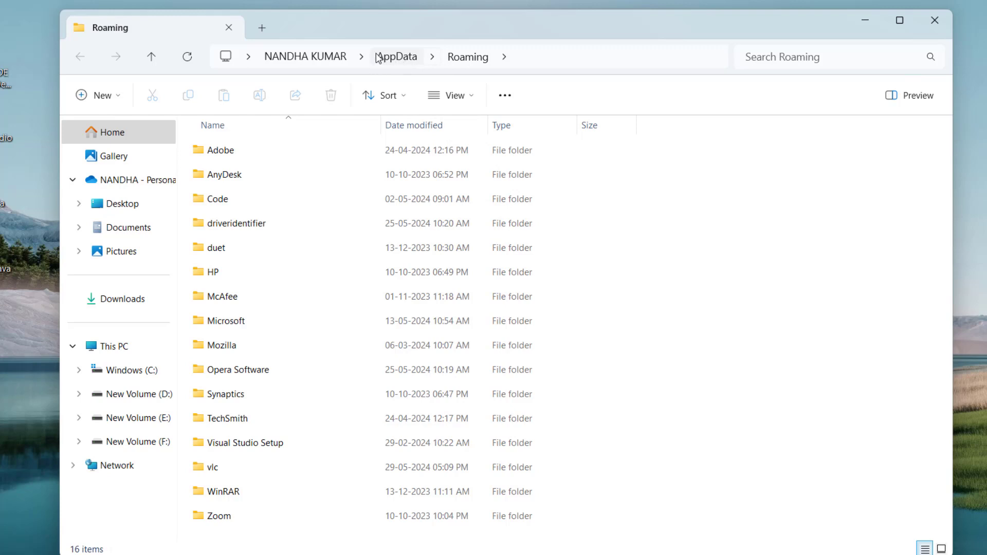
Go up to the AppData folder and open the Temp folder inside Local.
click(406, 62)
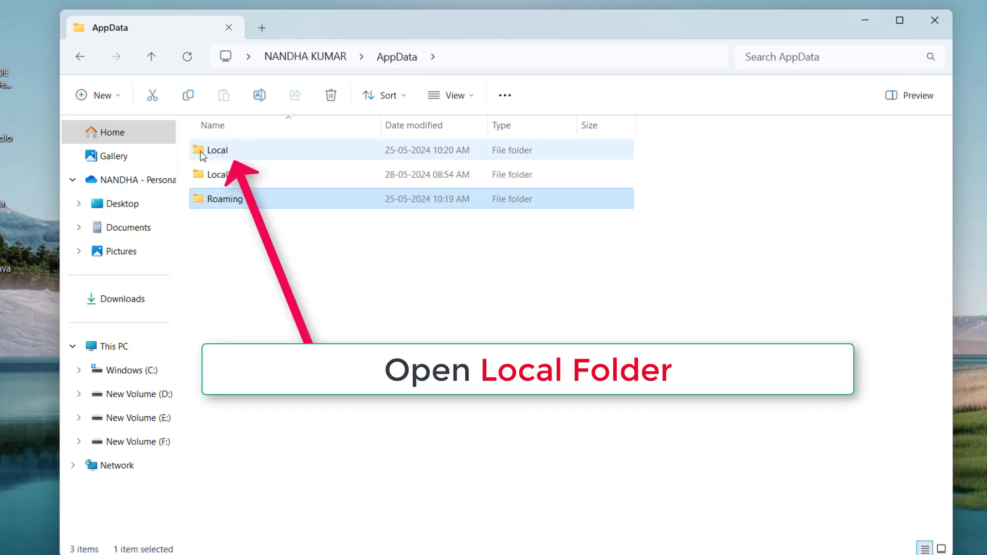
click(202, 155)
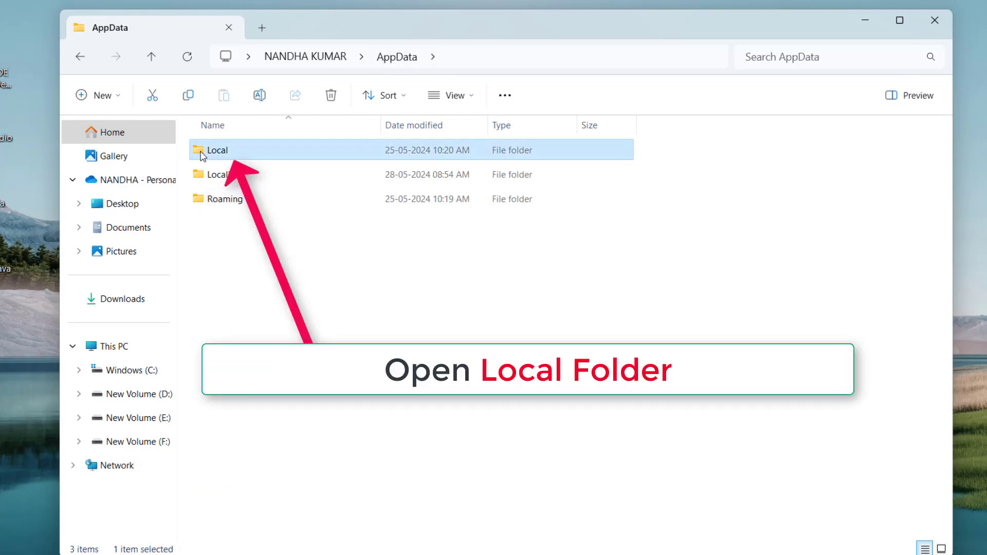
double_click(242, 157)
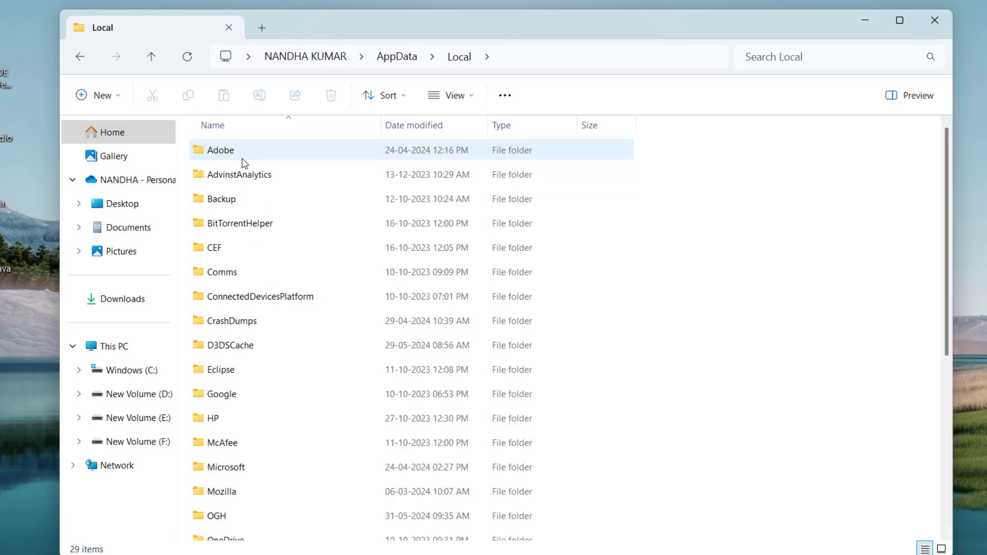
scroll(257, 196, down, 5)
click(247, 433)
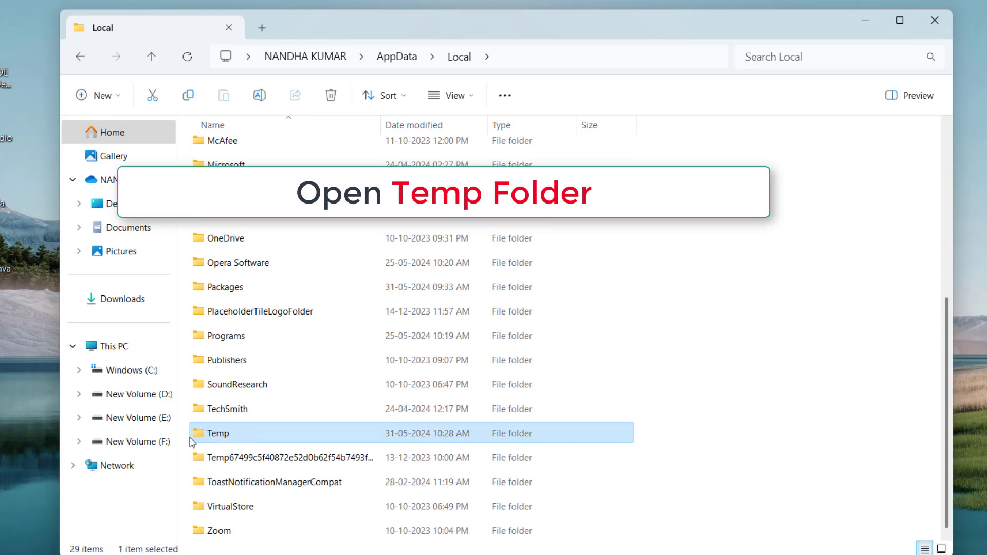
double_click(256, 440)
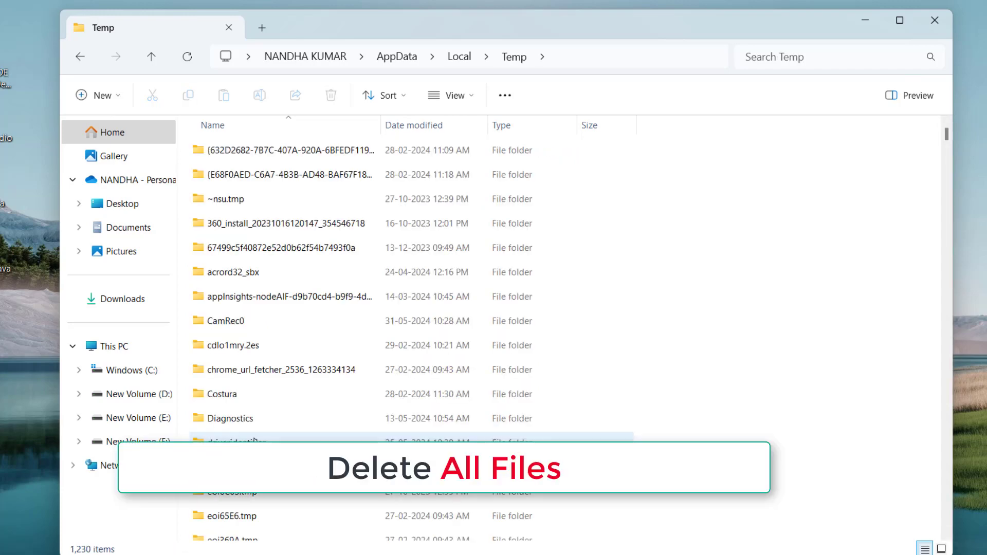
Select all files and folders in the AppData Local Temp folder and bring up the options for deleting them.
click(371, 156)
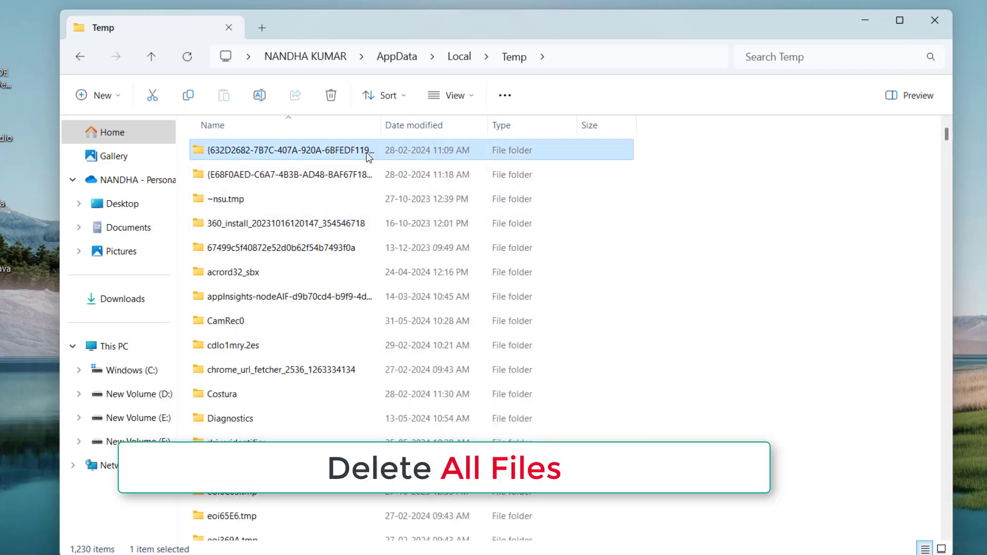
key(ctrl+a)
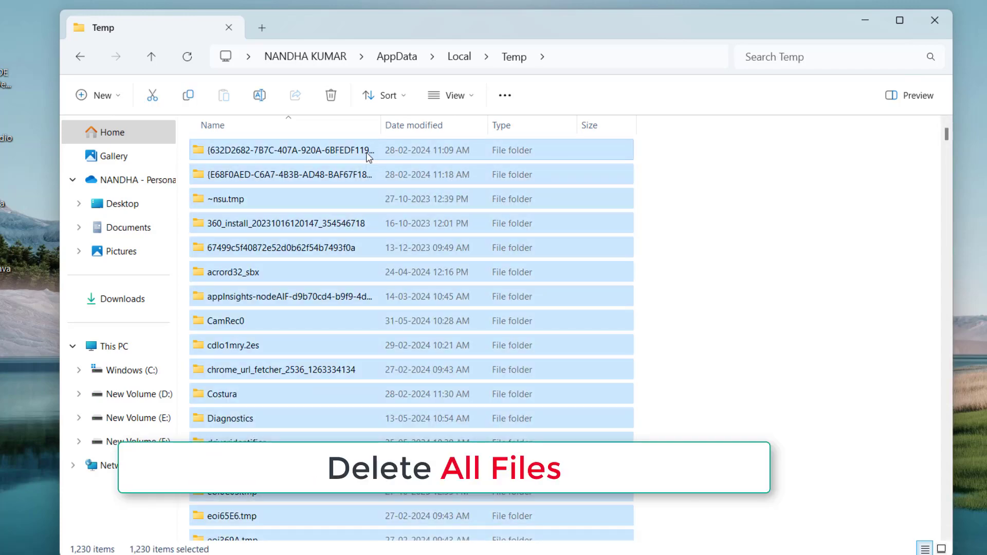
right_click(369, 156)
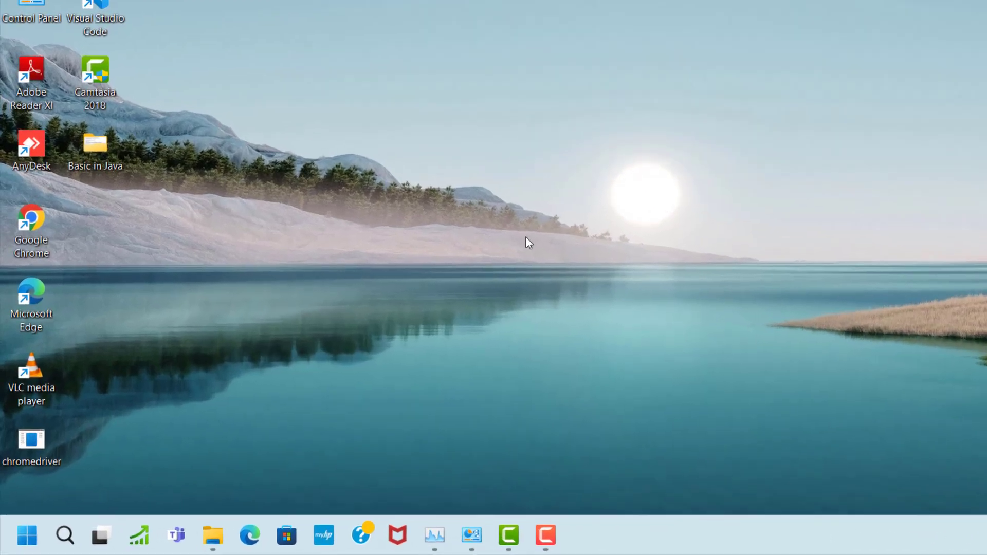
Open the Windows Temp folder by running temp.
key(super+r)
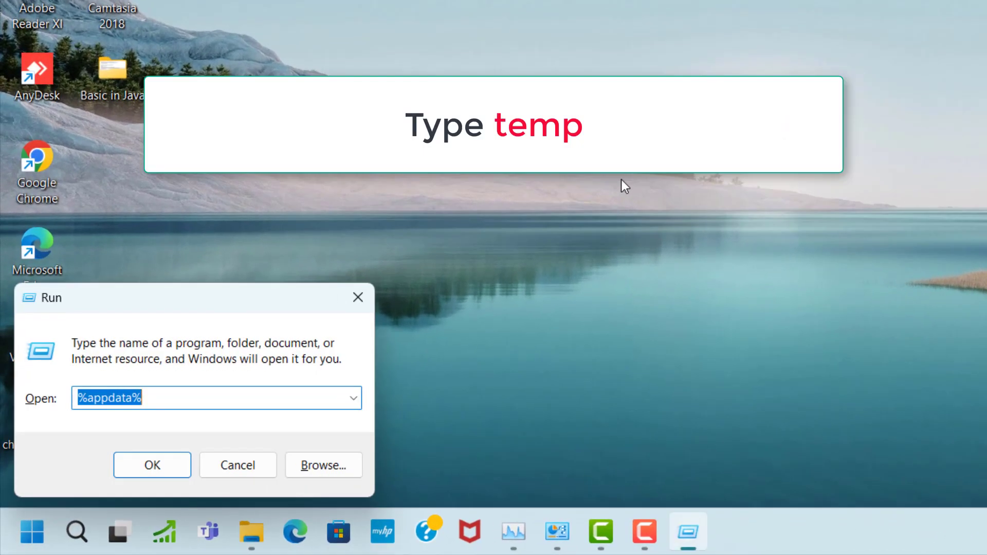
text(temp)
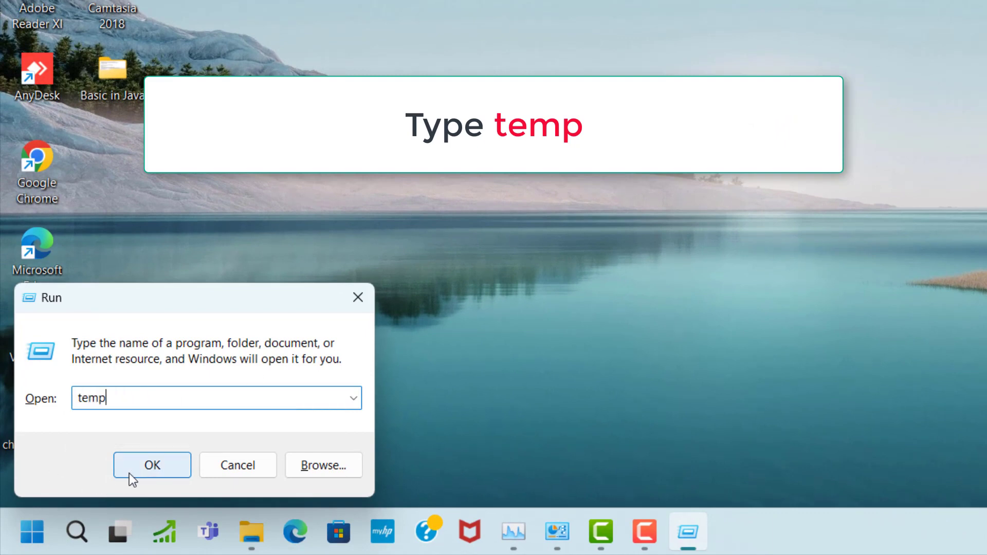
click(168, 471)
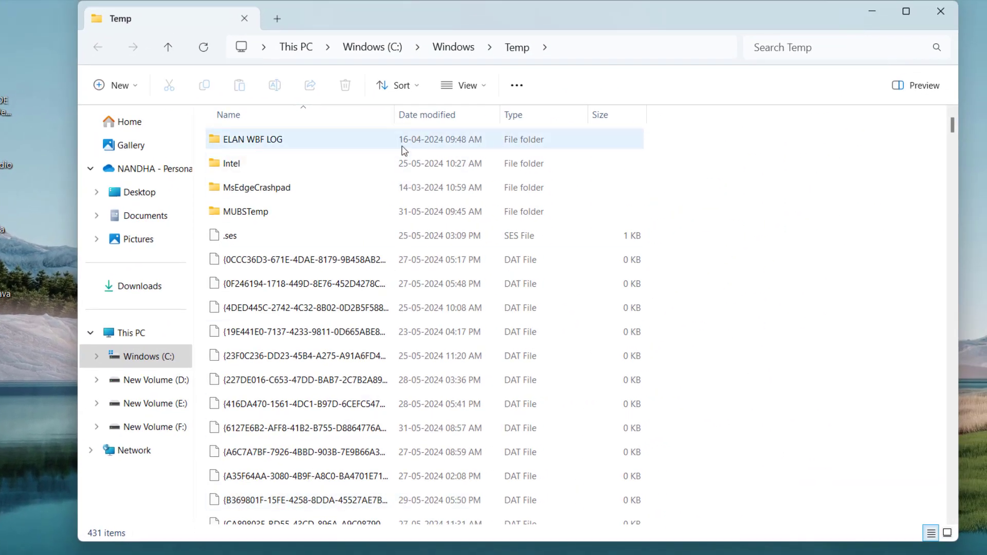
Select everything in the Windows Temp folder and bring up the options for deleting it.
click(404, 151)
key(ctrl+a)
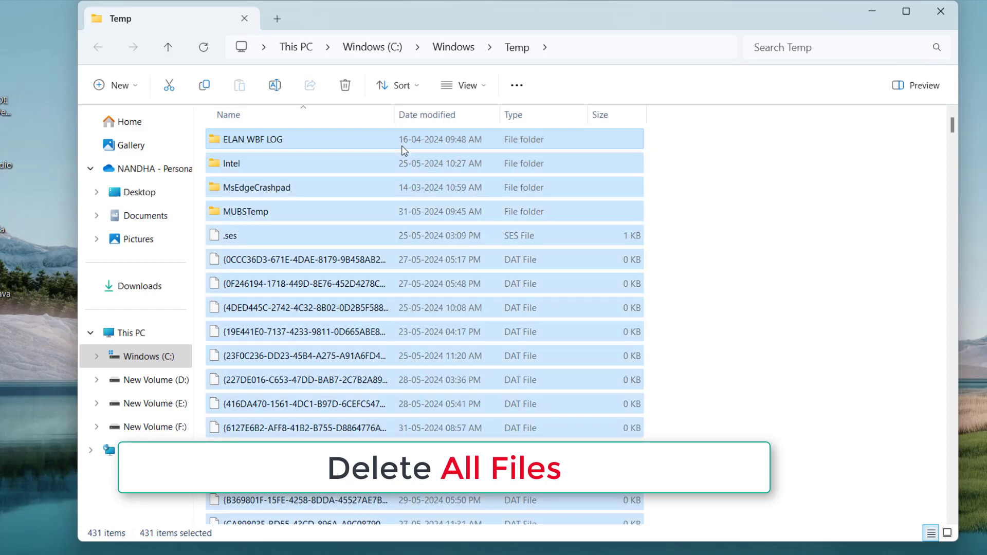
right_click(405, 150)
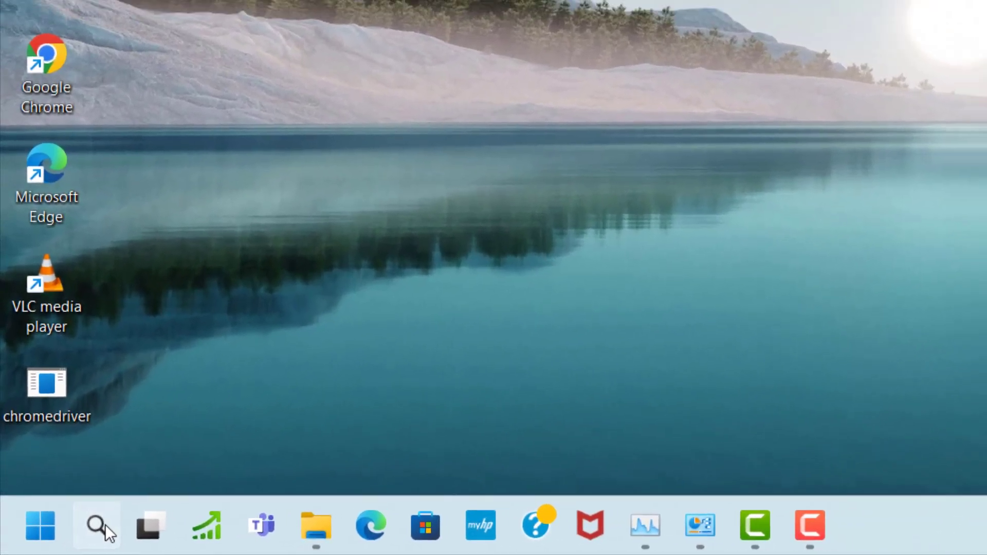
Find the Check for updates system setting through Windows search and start a check for Windows updates.
click(108, 523)
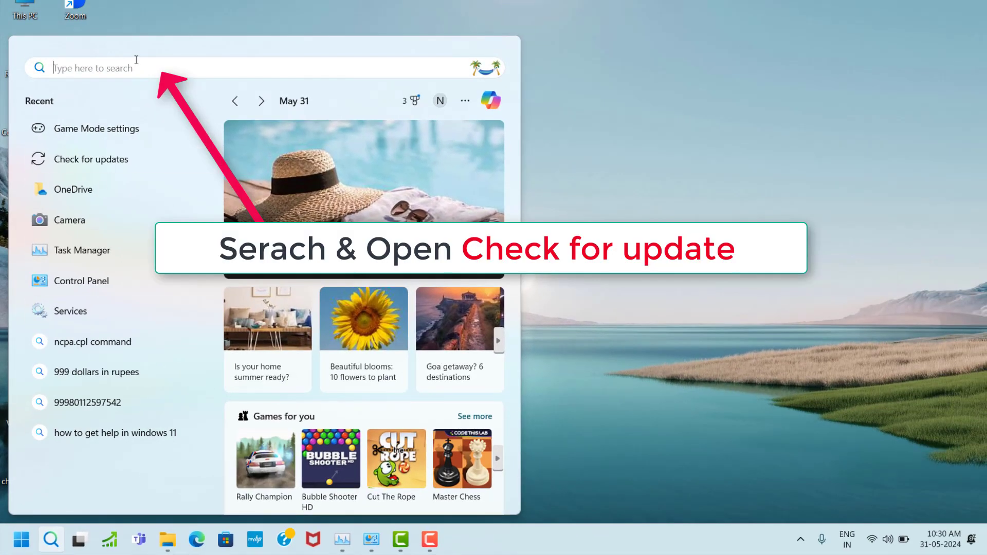
text(chec)
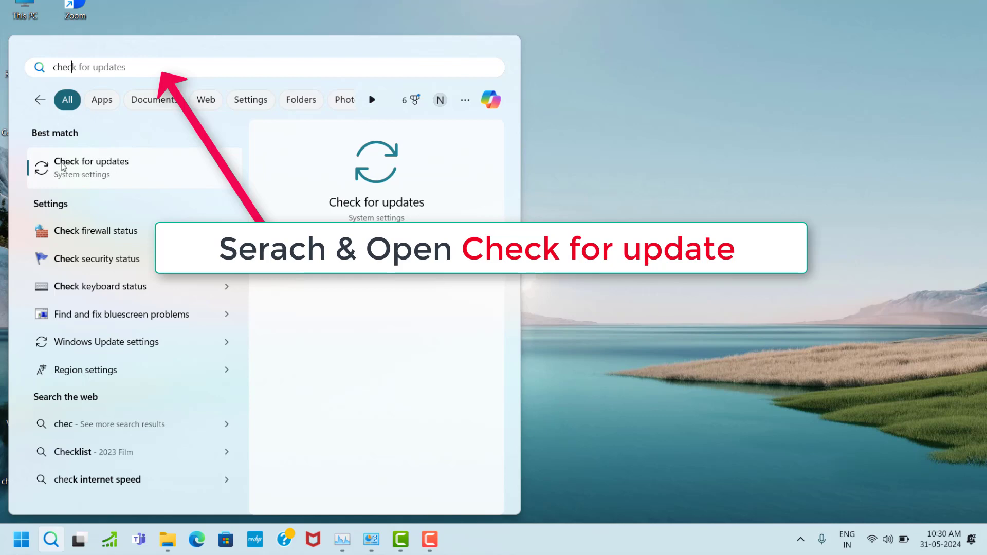
click(114, 164)
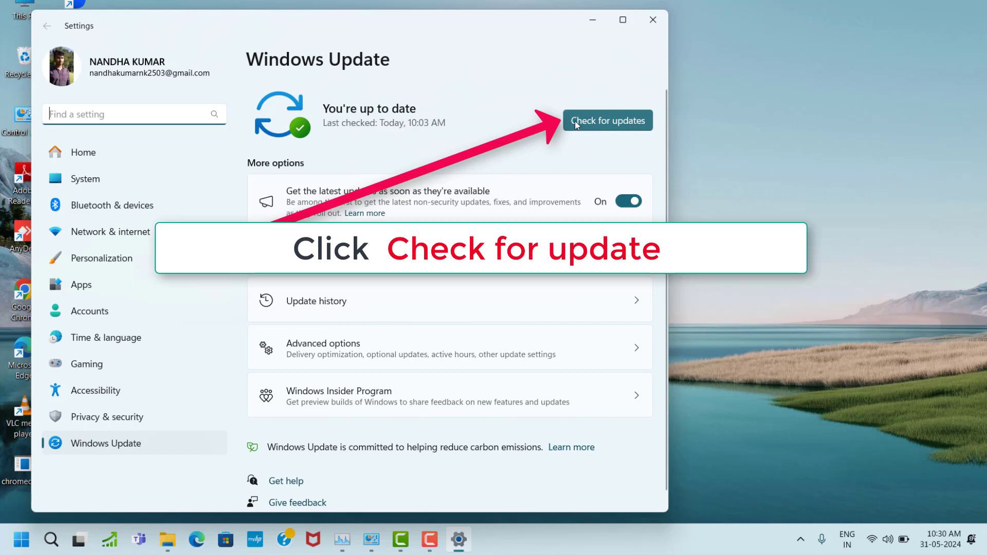
click(625, 126)
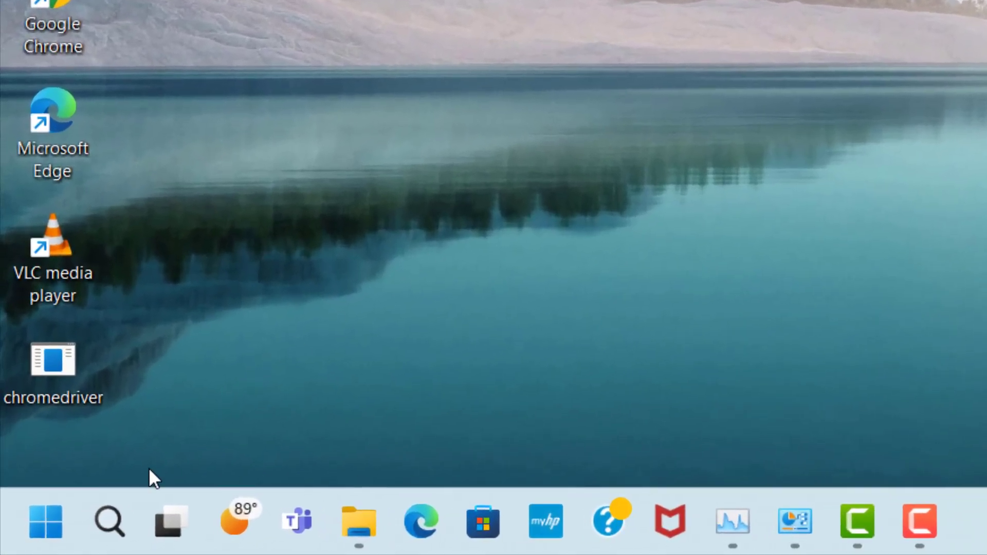
Find Game Mode settings through Windows search and turn Game Mode on.
click(110, 523)
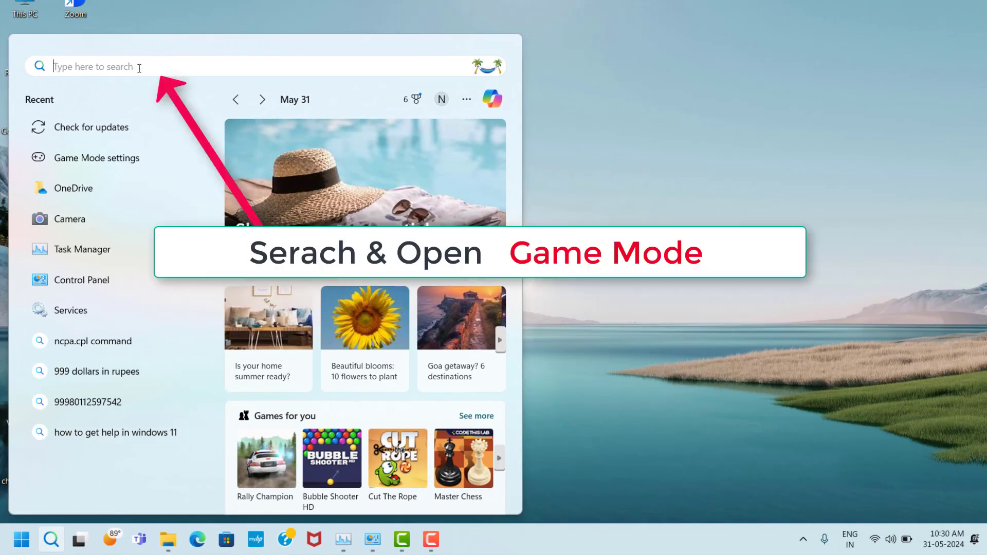
text(game m)
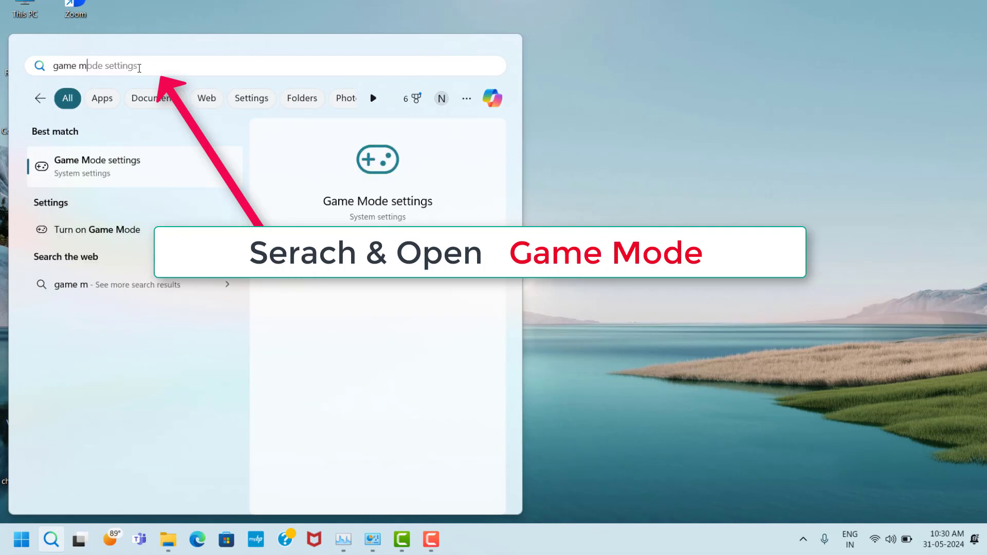
text(o)
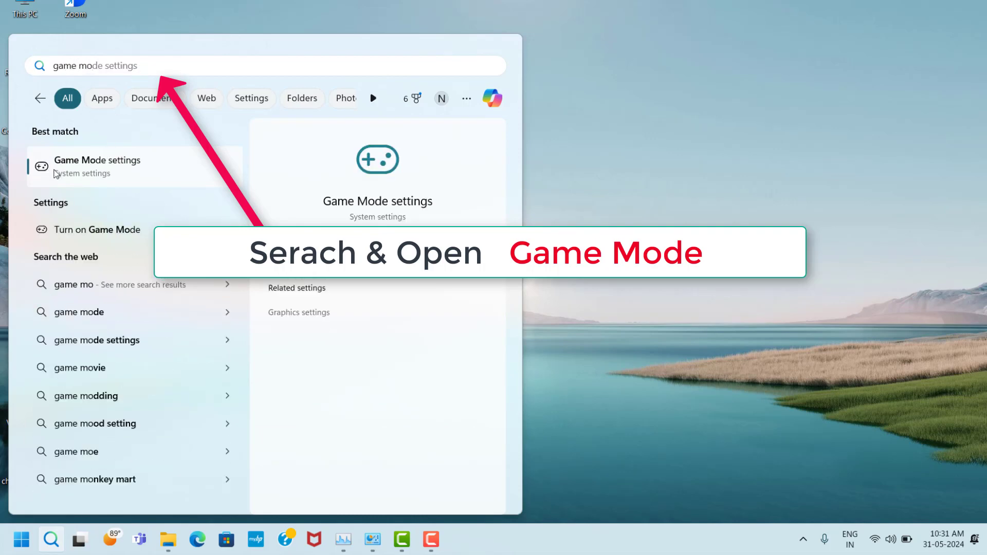
click(115, 168)
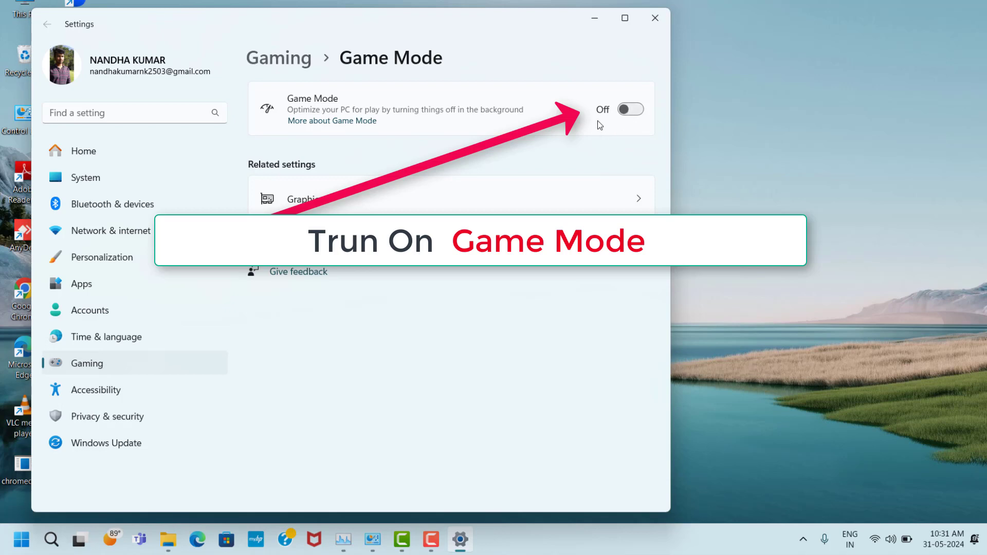
click(643, 111)
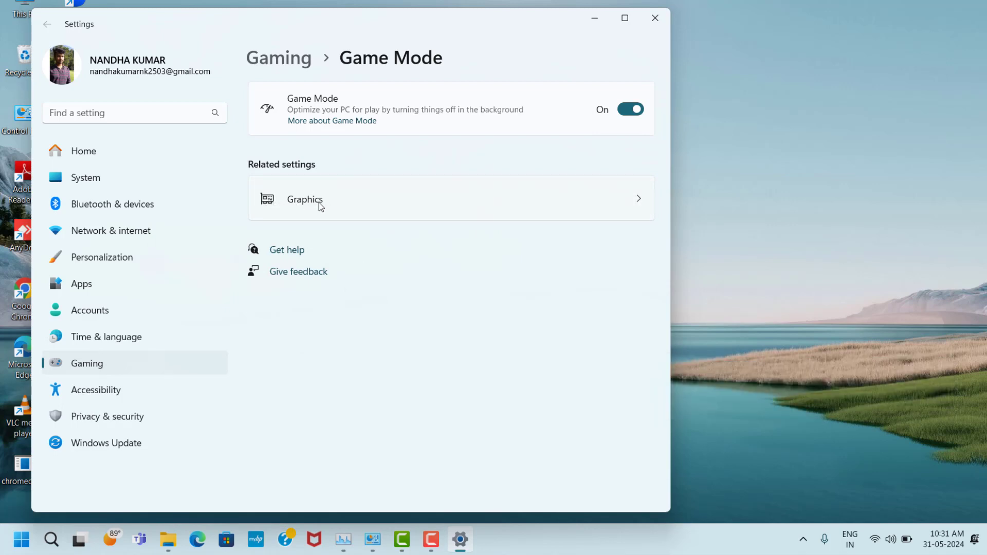
Turn on Optimizations for windowed games in the default graphics settings.
click(643, 203)
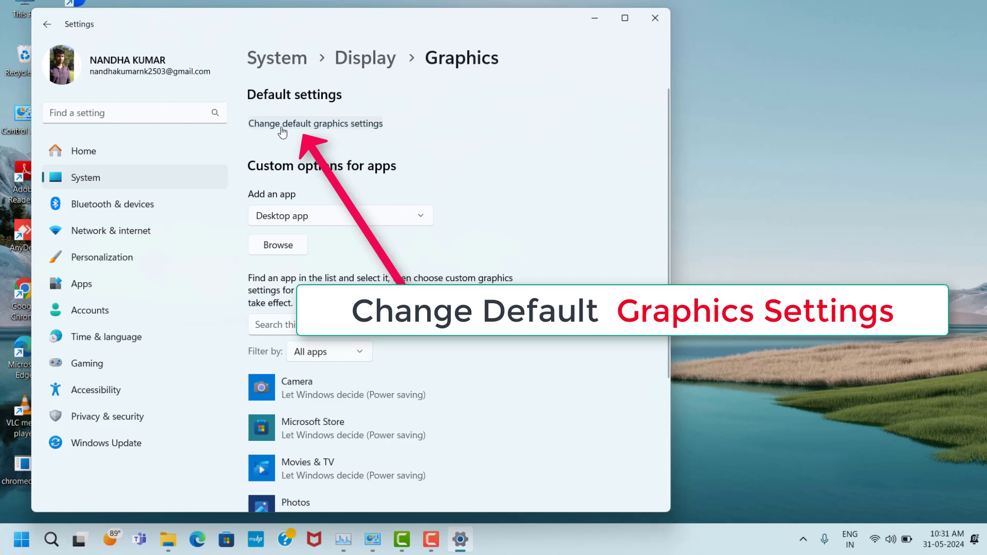
click(323, 125)
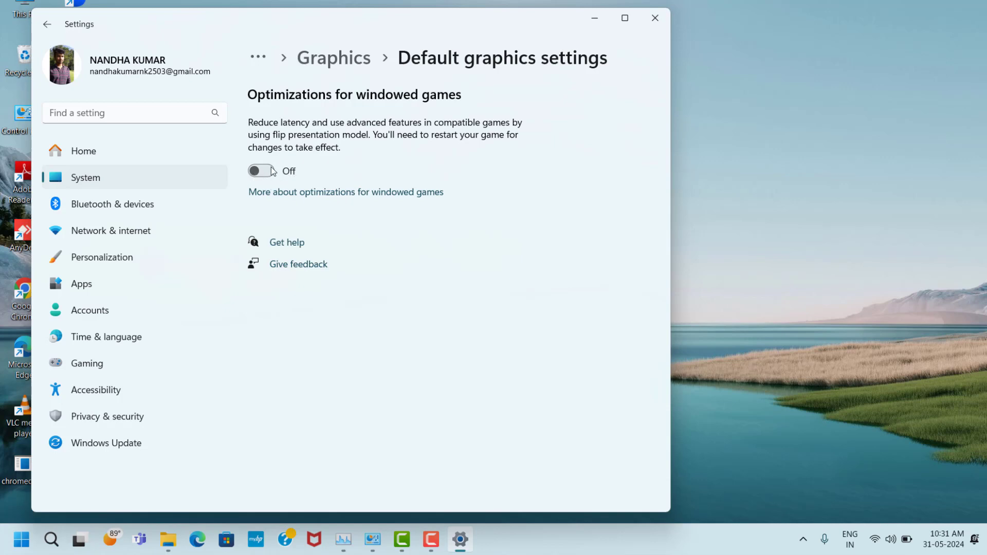
click(260, 171)
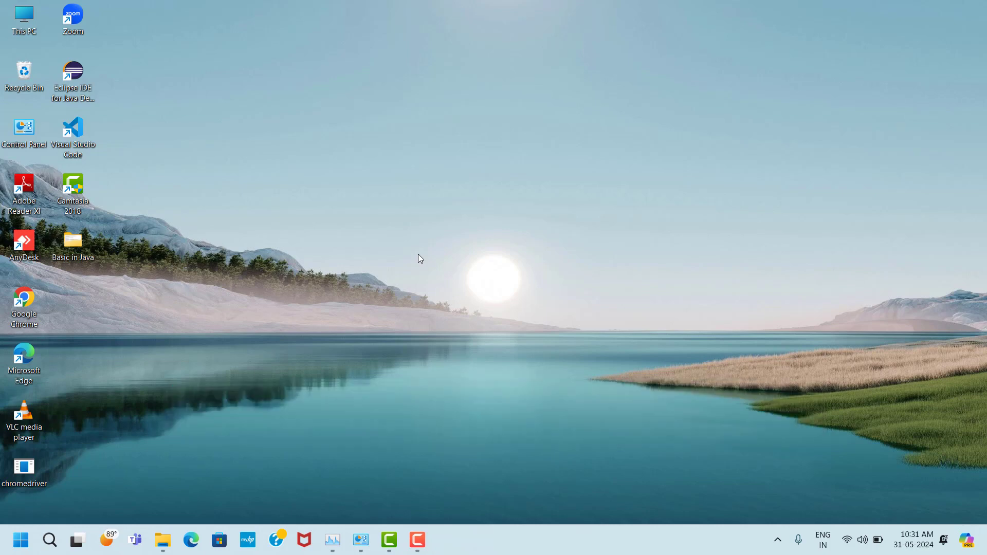
Switch to Google Chrome and search Google for "directx setup".
double_click(28, 301)
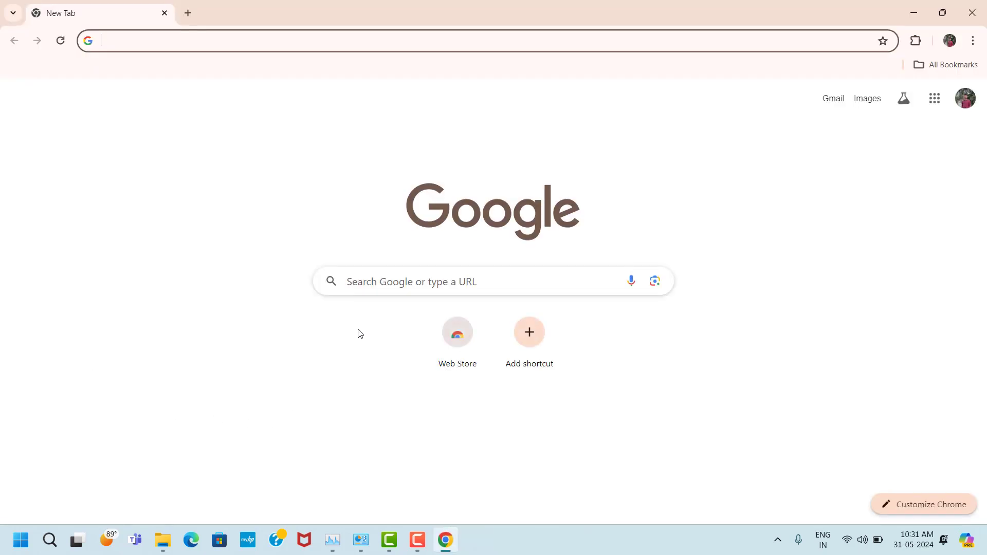
click(377, 283)
text(directx setup)
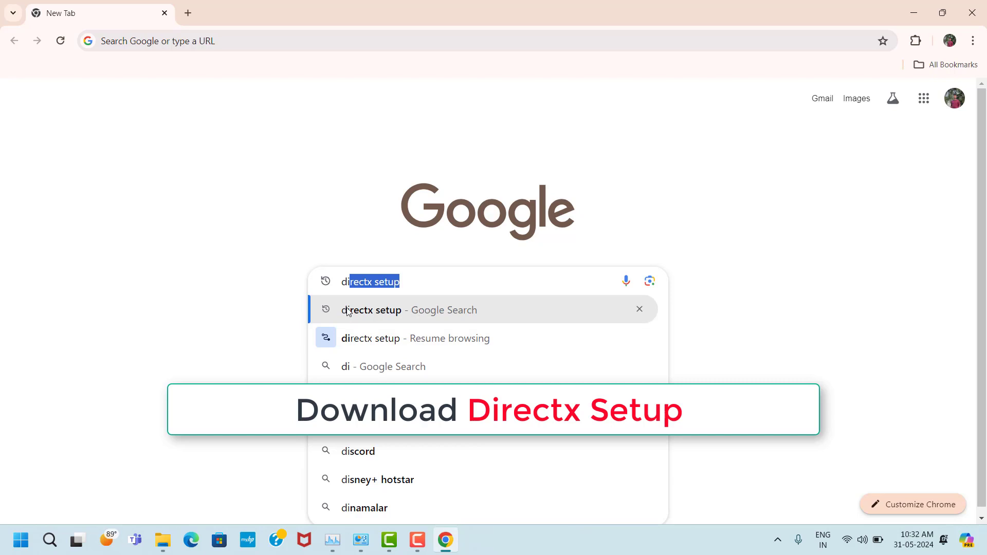
click(390, 314)
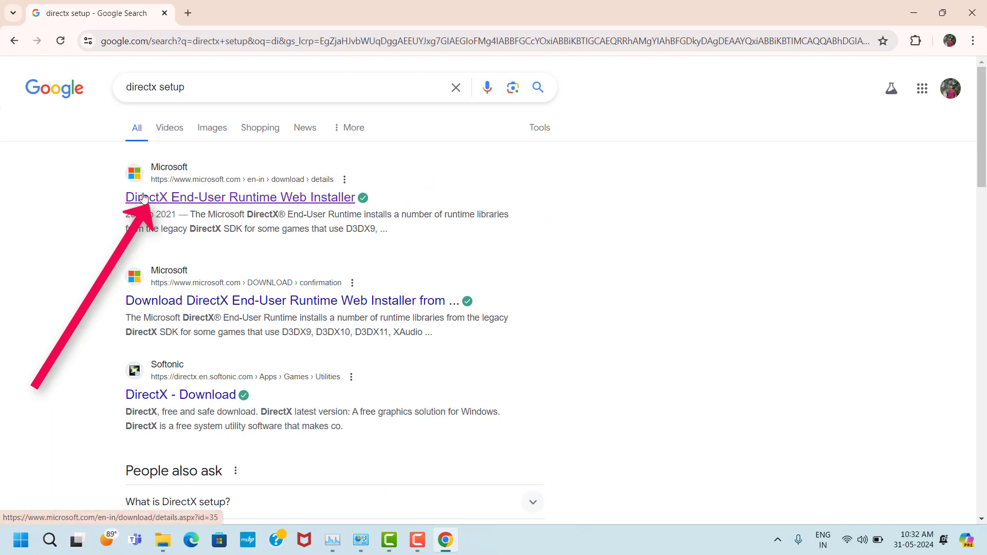
Open Microsoft's DirectX End-User Runtime Web Installer page from the search results and download the English installer.
click(142, 200)
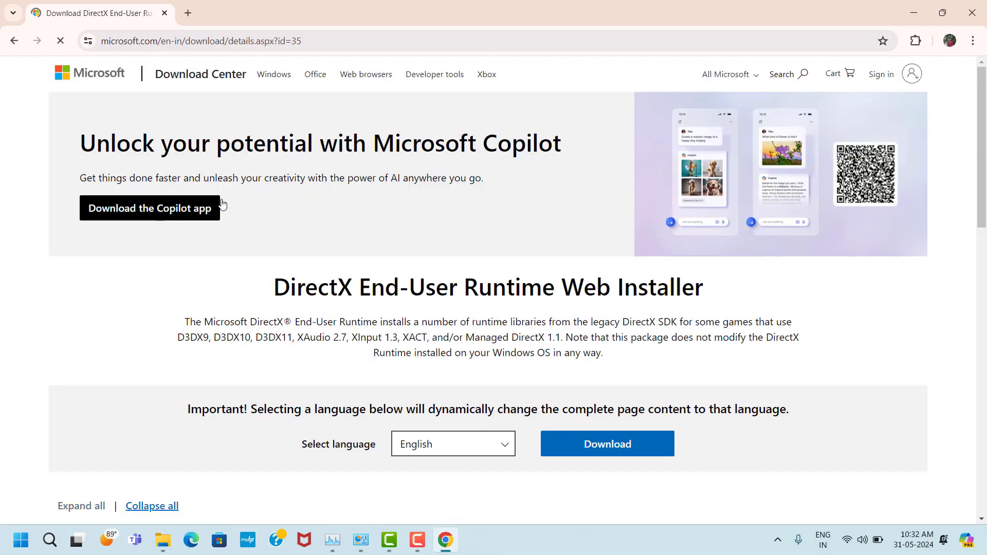
scroll(487, 327, down, 10)
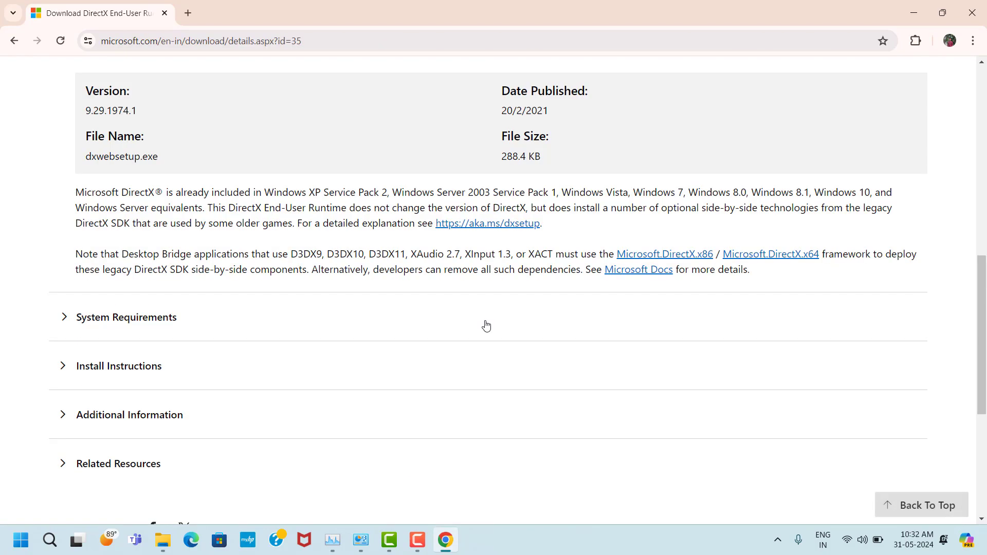
scroll(485, 324, up, 5)
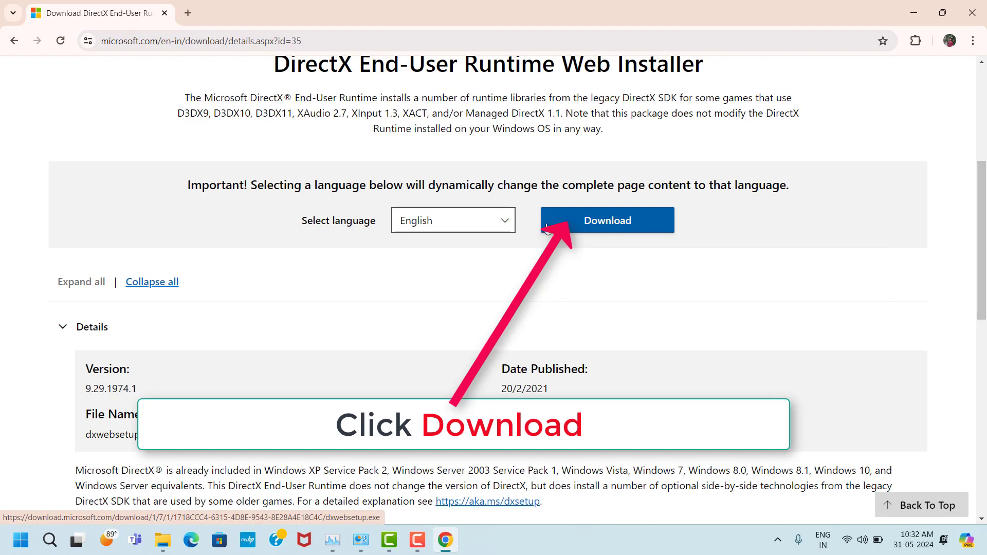
click(545, 226)
click(635, 225)
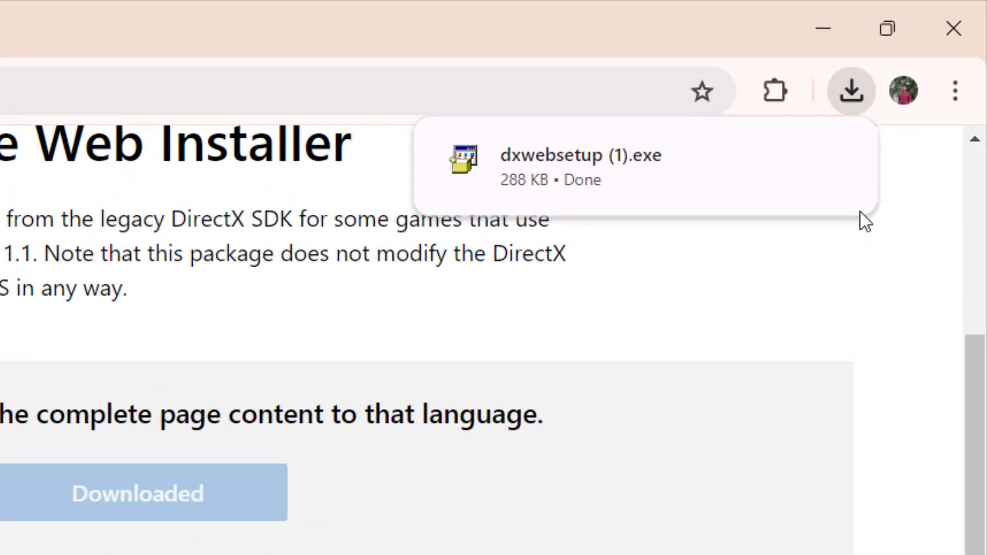
Run the downloaded DirectX web installer, accept the license agreement and go through the setup wizard to the end.
click(828, 167)
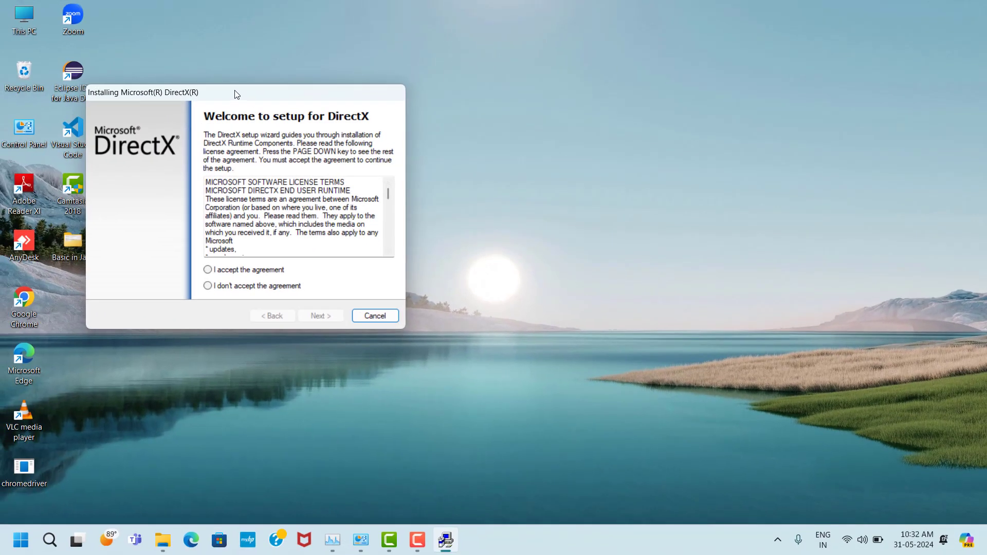
drag(237, 93, 514, 87)
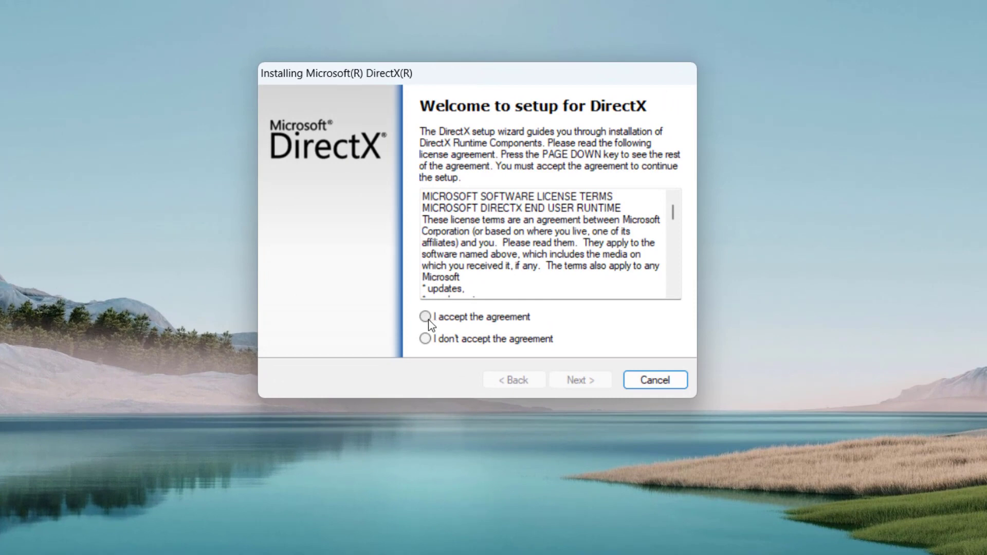
click(426, 317)
click(579, 383)
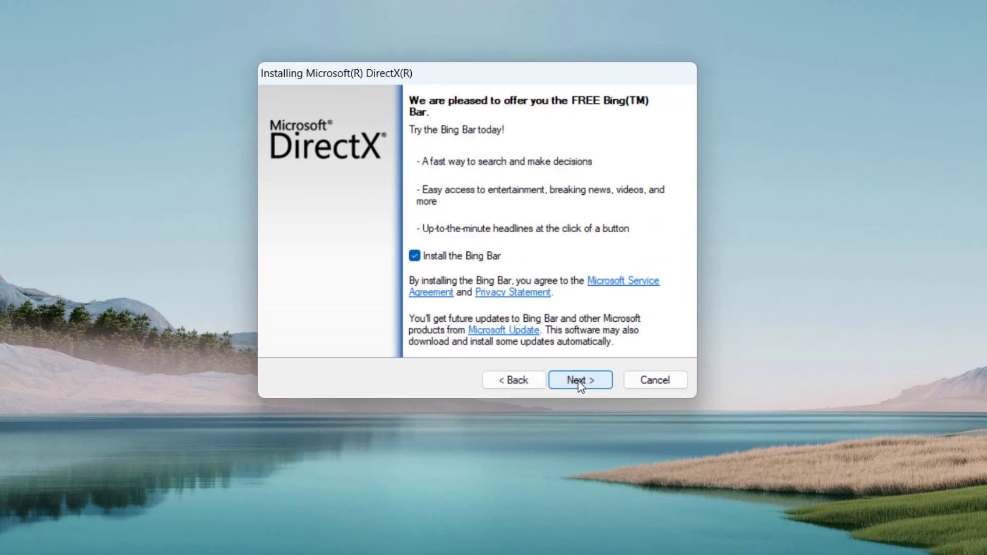
click(579, 381)
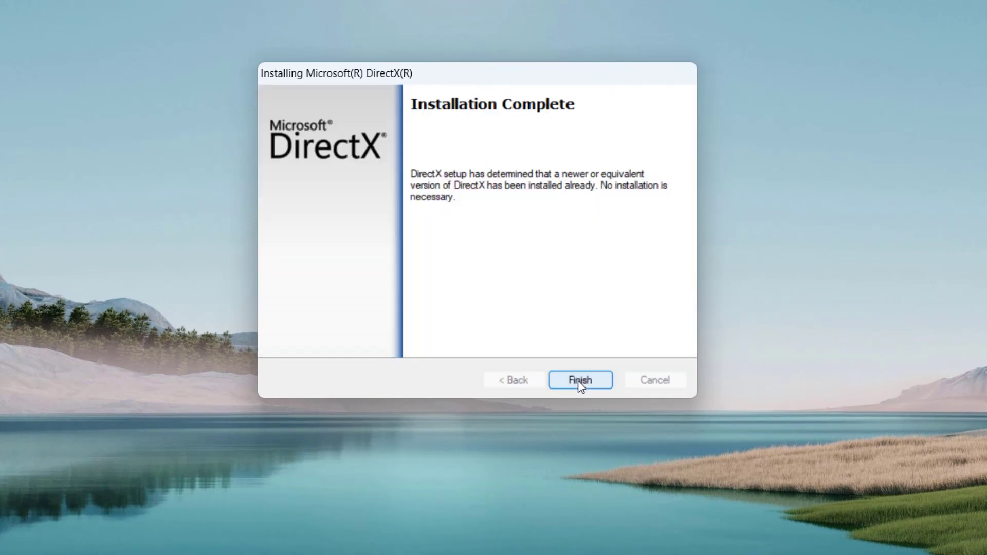
click(580, 381)
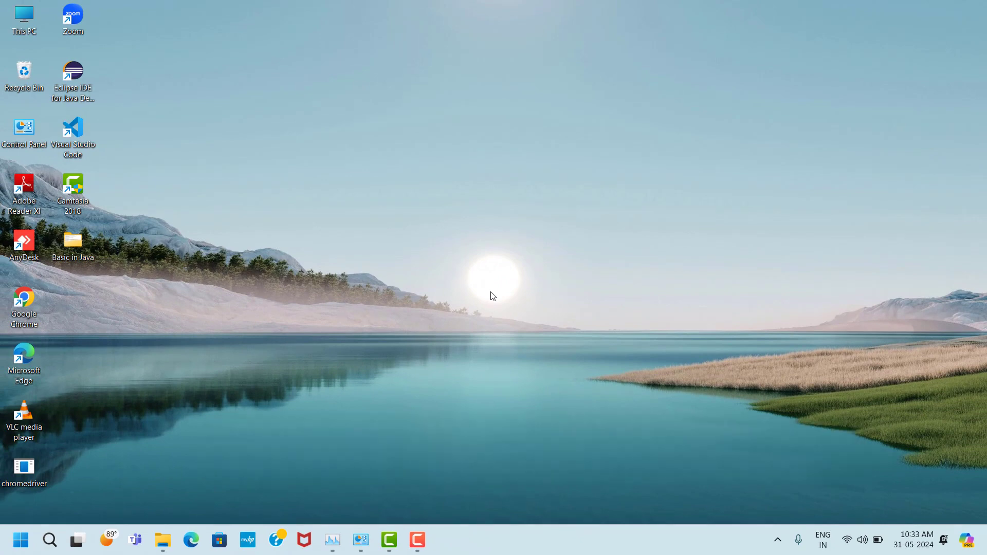
Open Google Chrome again and search Google for "driveridentifier download".
double_click(31, 306)
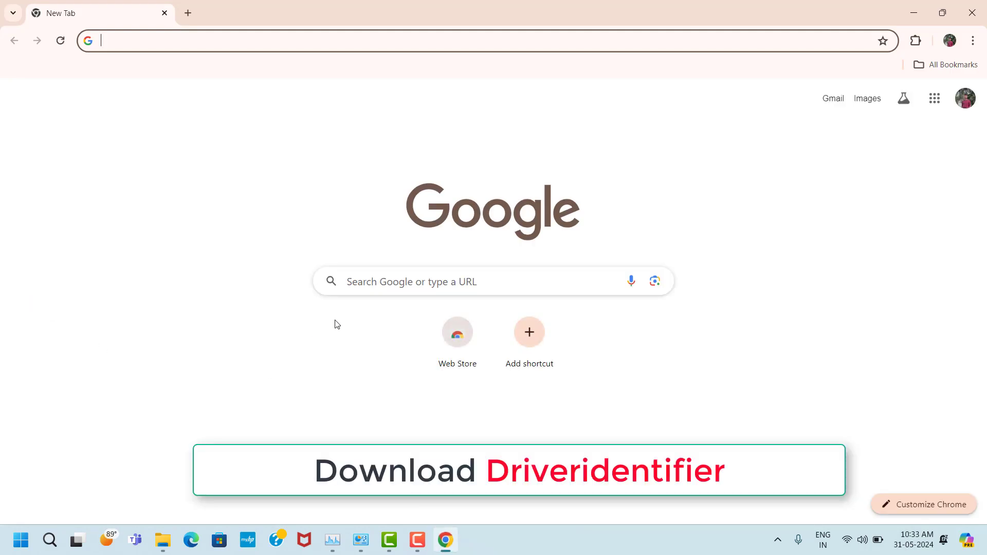
click(372, 281)
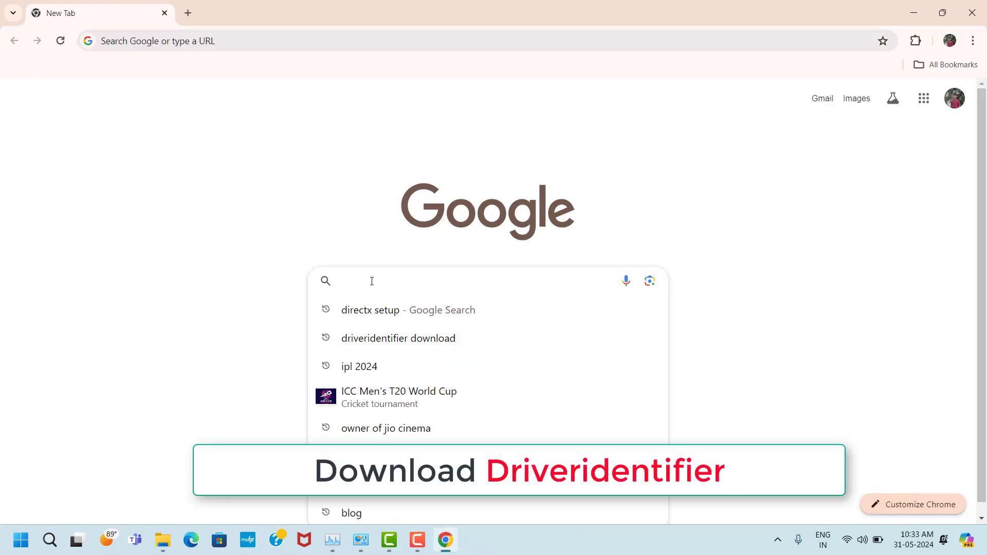
text(driveridentifier download)
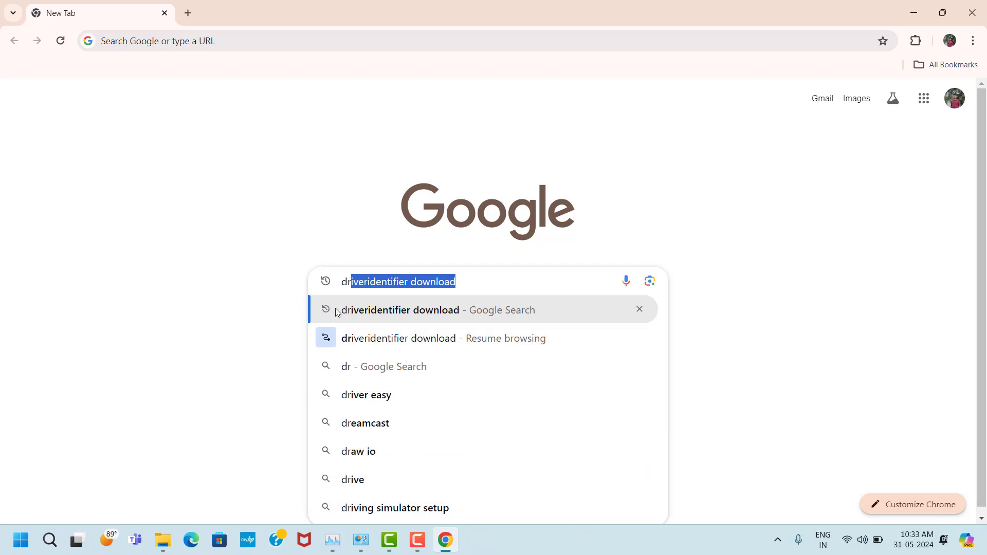
click(426, 314)
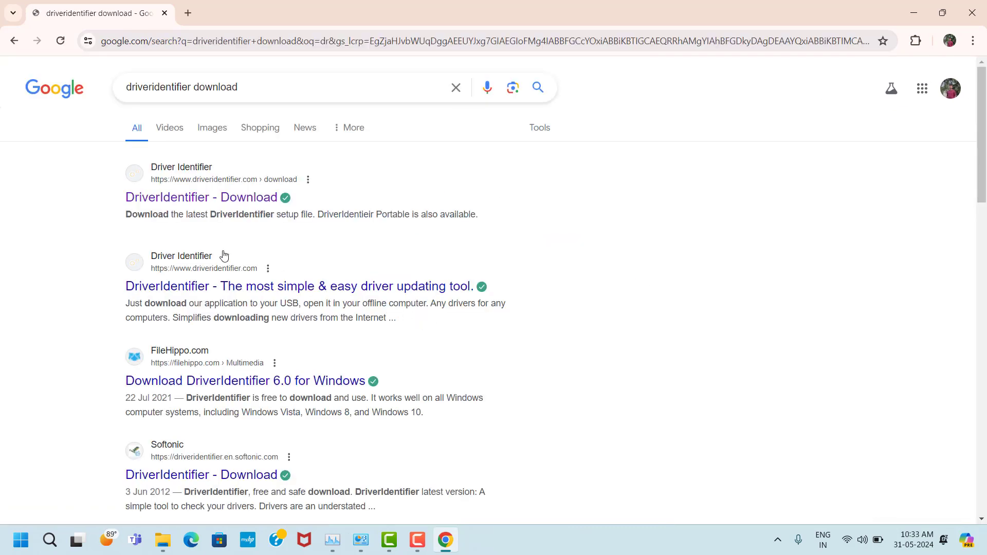